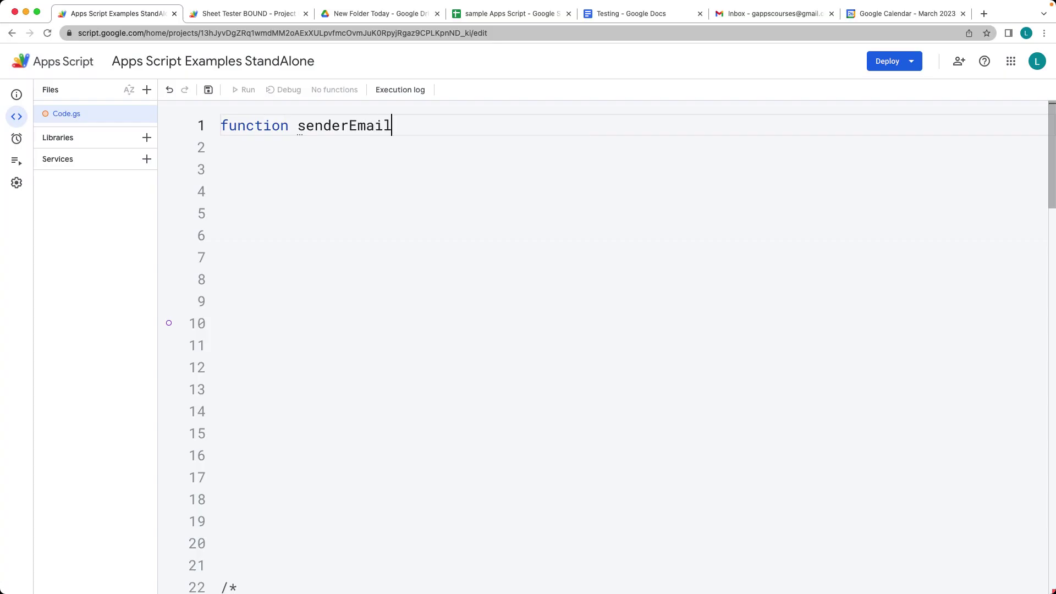
pyautogui.write('(){')
# - Write senderEmail to store Session.getActiveUser().getEmail() in const email and log it
pyautogui.press('Return')
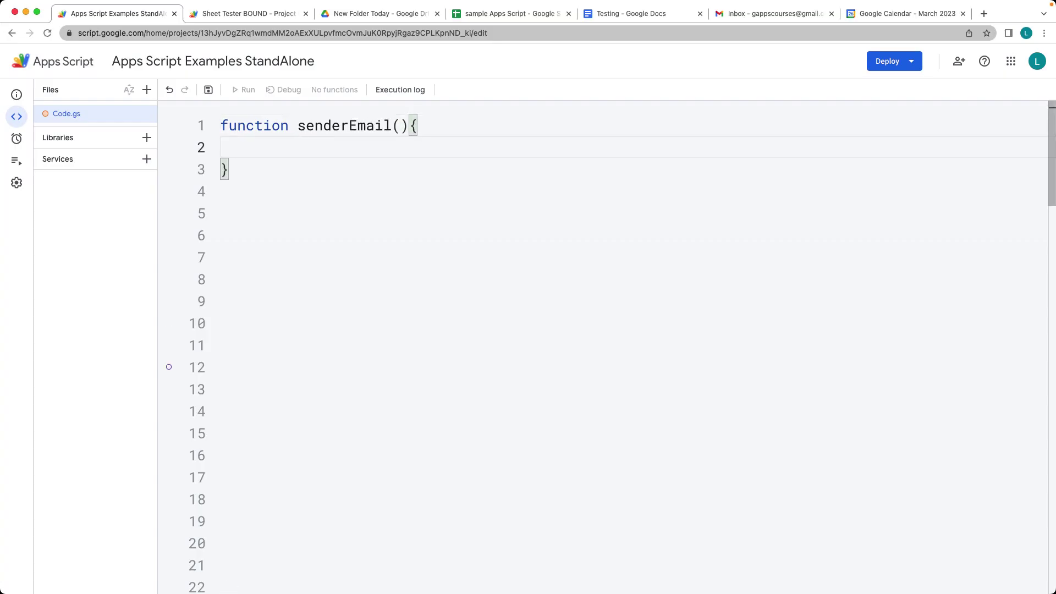
pyautogui.write('const ')
pyautogui.write('email = Ses')
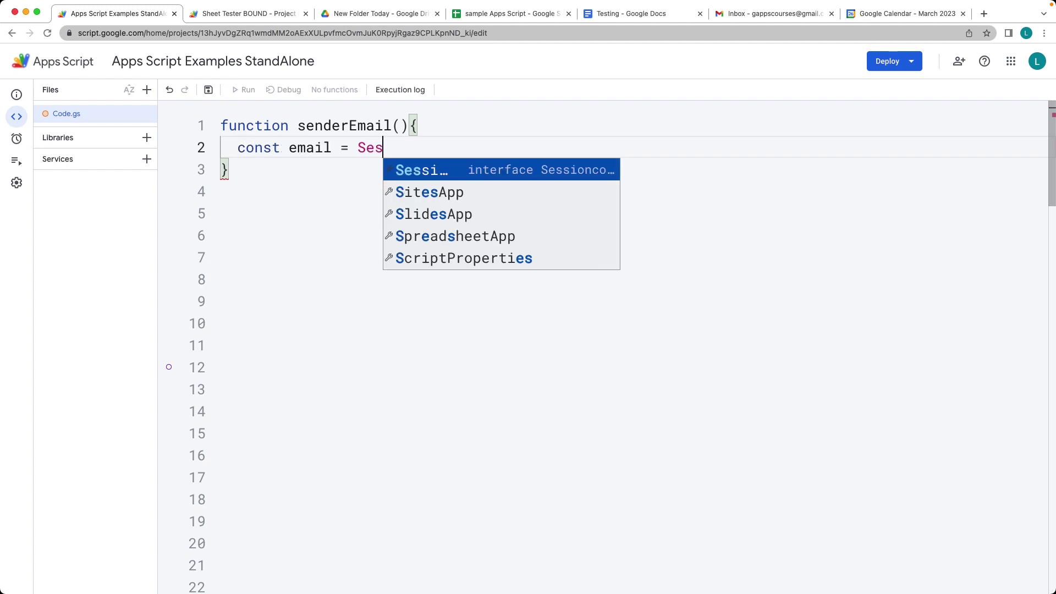
pyautogui.write('sion.')
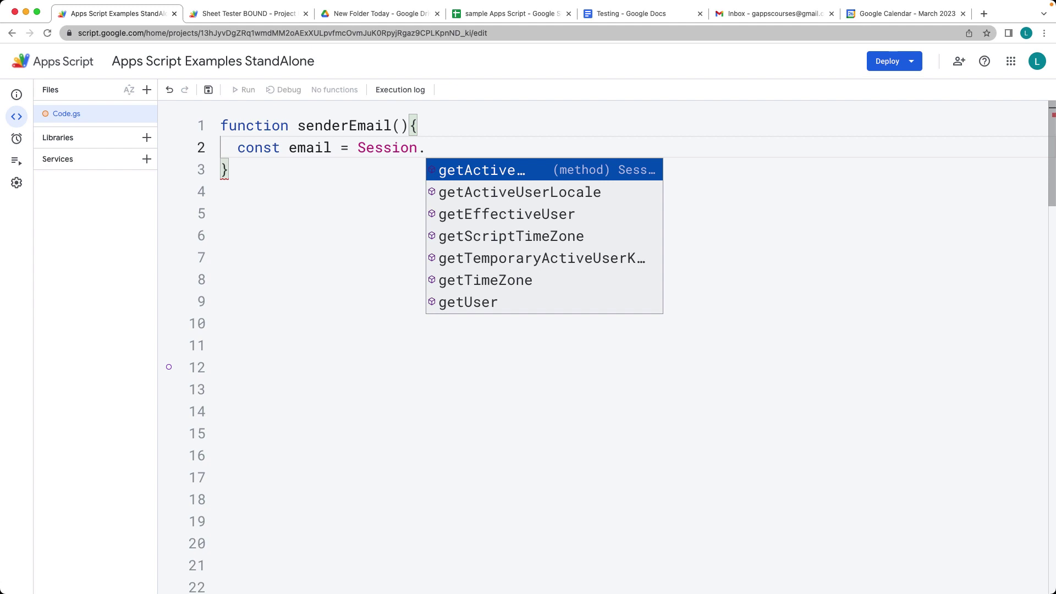
pyautogui.press('Return')
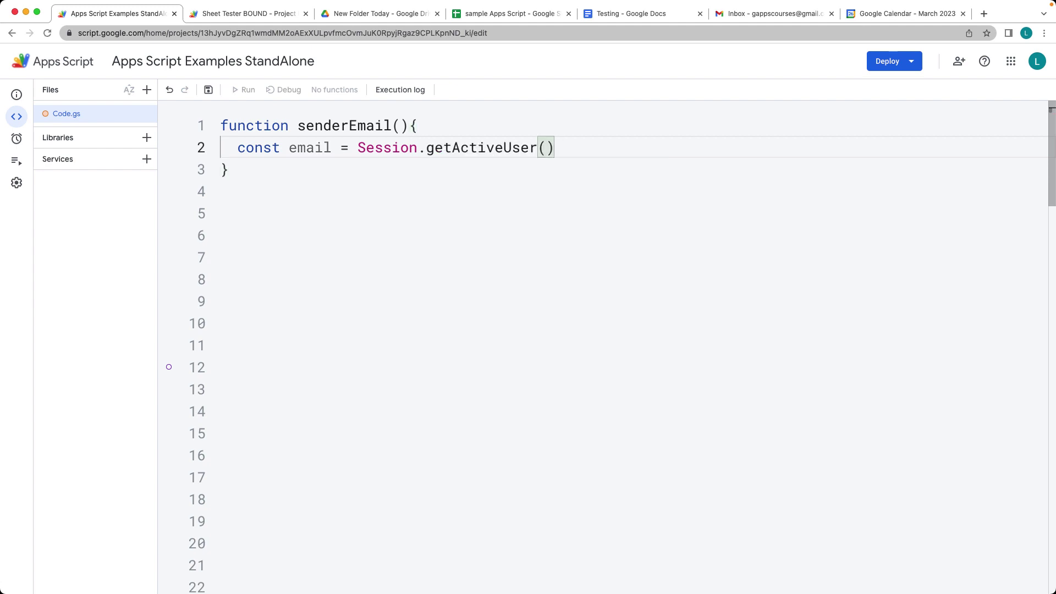
pyautogui.write('.')
pyautogui.press('Return')
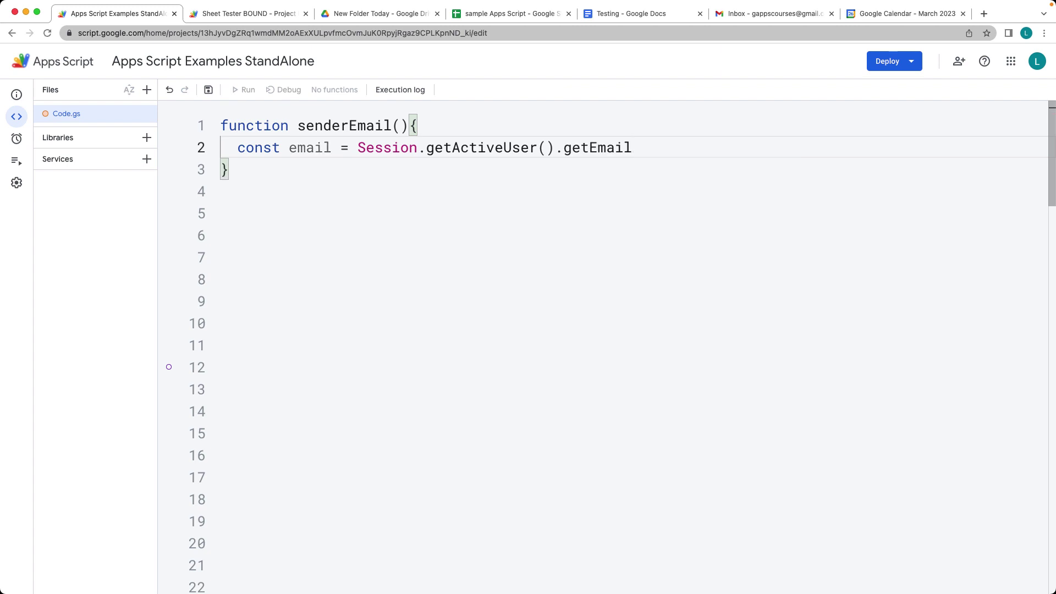
pyautogui.write('()')
pyautogui.press('Return')
pyautogui.press('BackSpace')
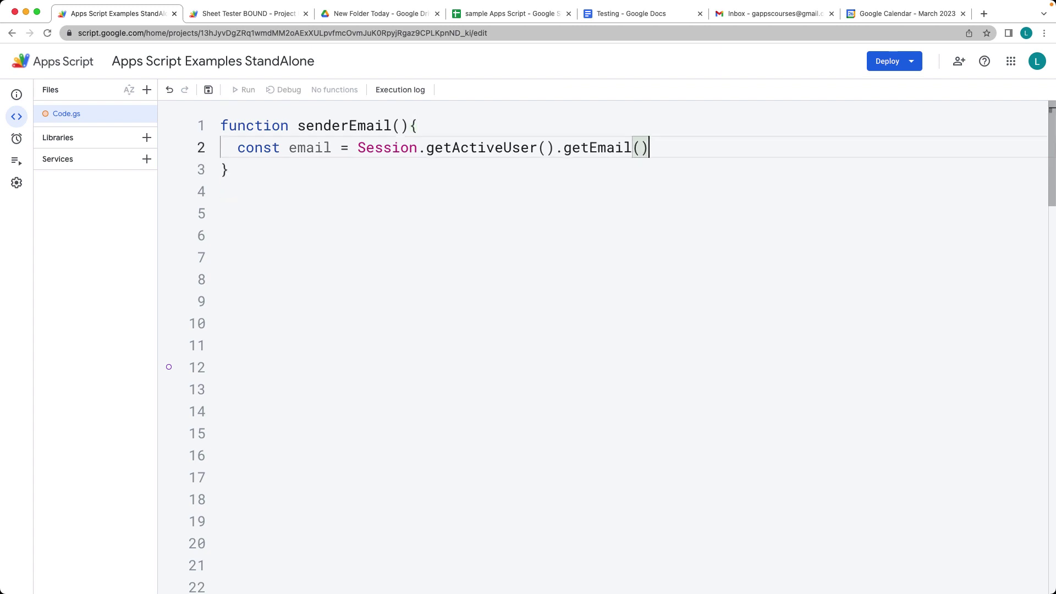
pyautogui.write(';')
pyautogui.press('Return')
pyautogui.write('Logger.')
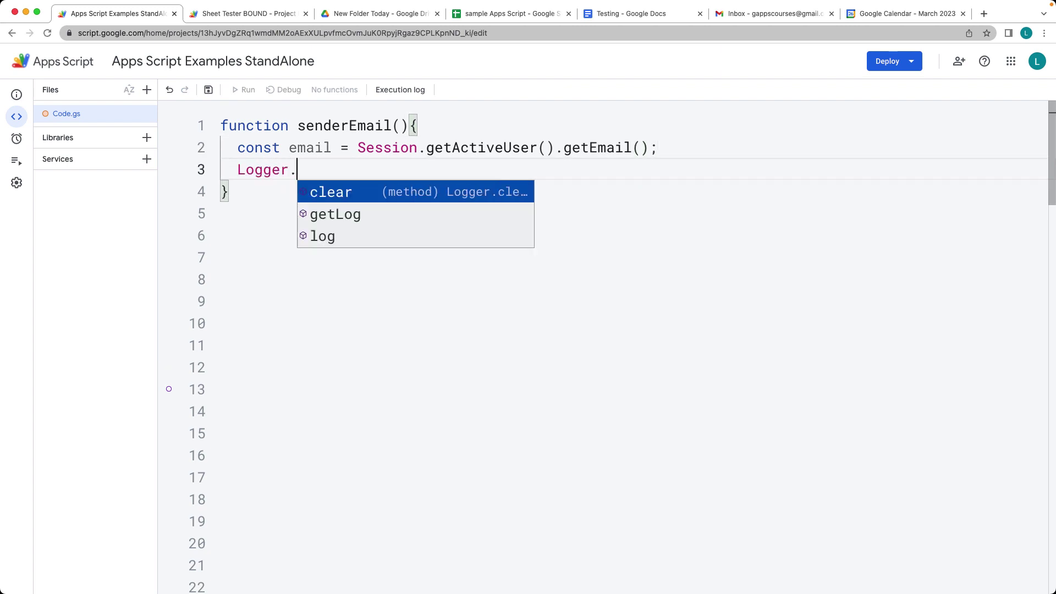
pyautogui.write('log(')
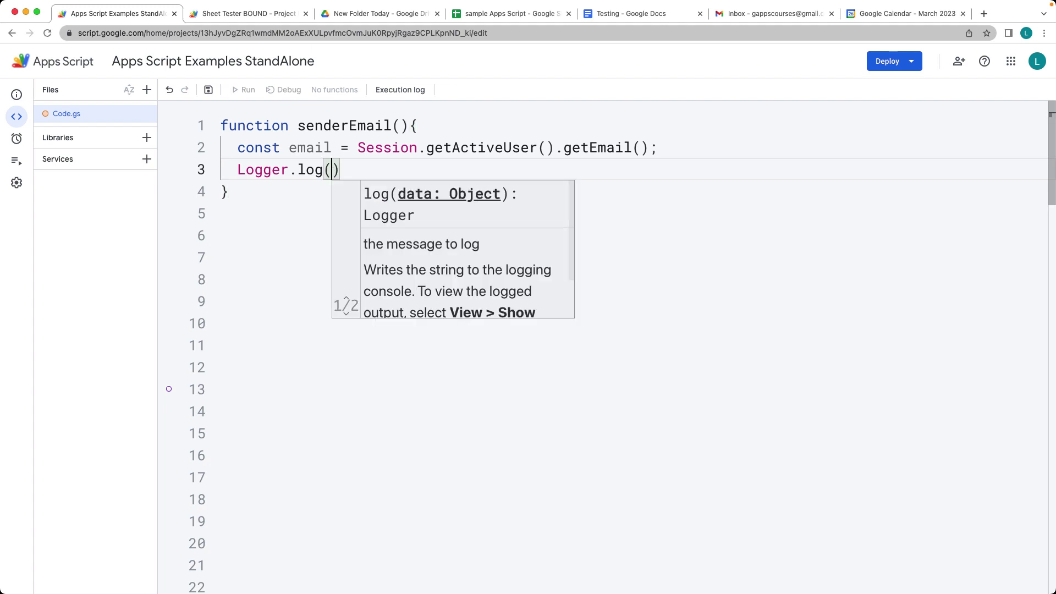
pyautogui.write('email)')
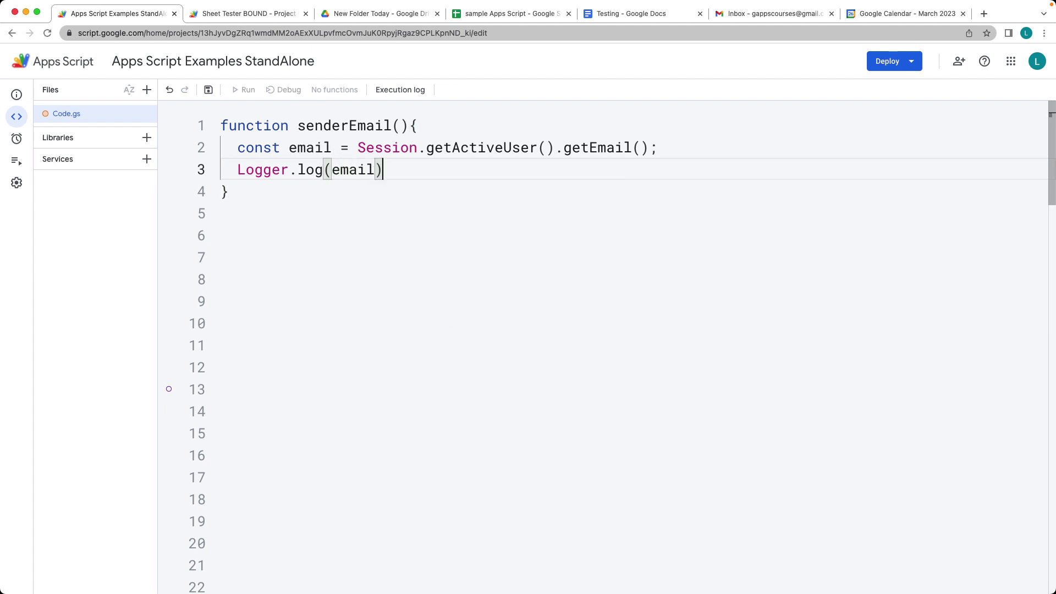
pyautogui.write(';')
# - Save and run senderEmail, confirming the user's email address in the Execution log
pyautogui.hotkey('ctrl', 's')
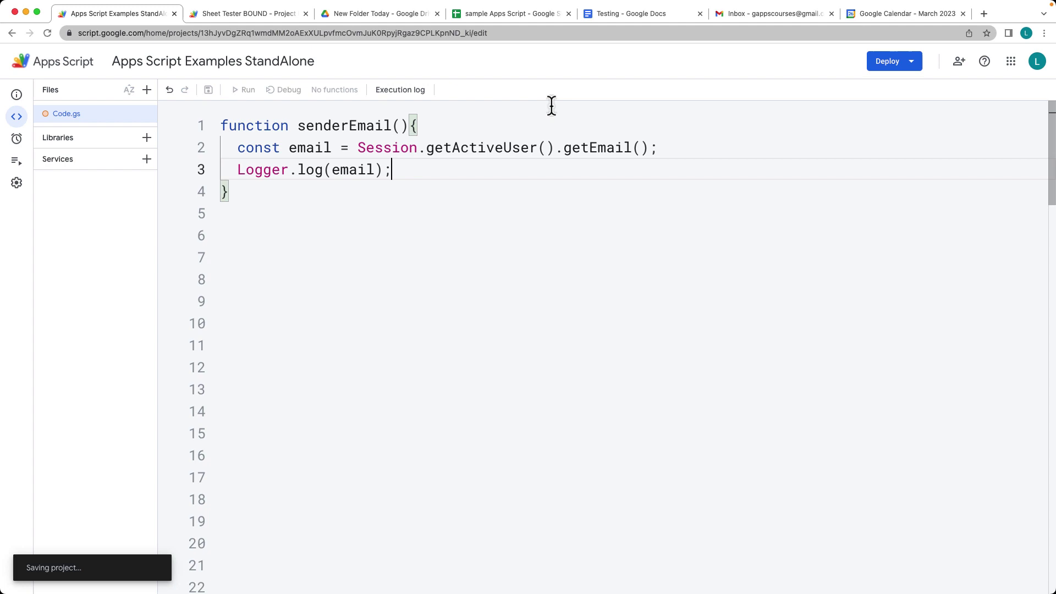
pyautogui.moveTo(357, 149)
pyautogui.mouseDown()
pyautogui.moveTo(633, 148)
pyautogui.moveTo(809, 125)
pyautogui.mouseUp()
pyautogui.click(528, 169)
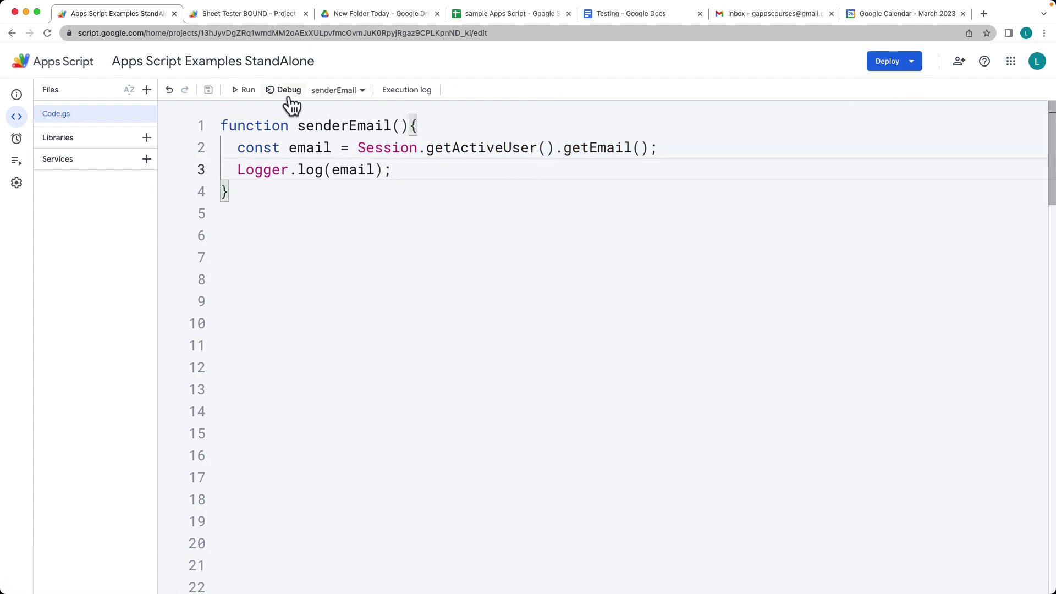
pyautogui.click(244, 93)
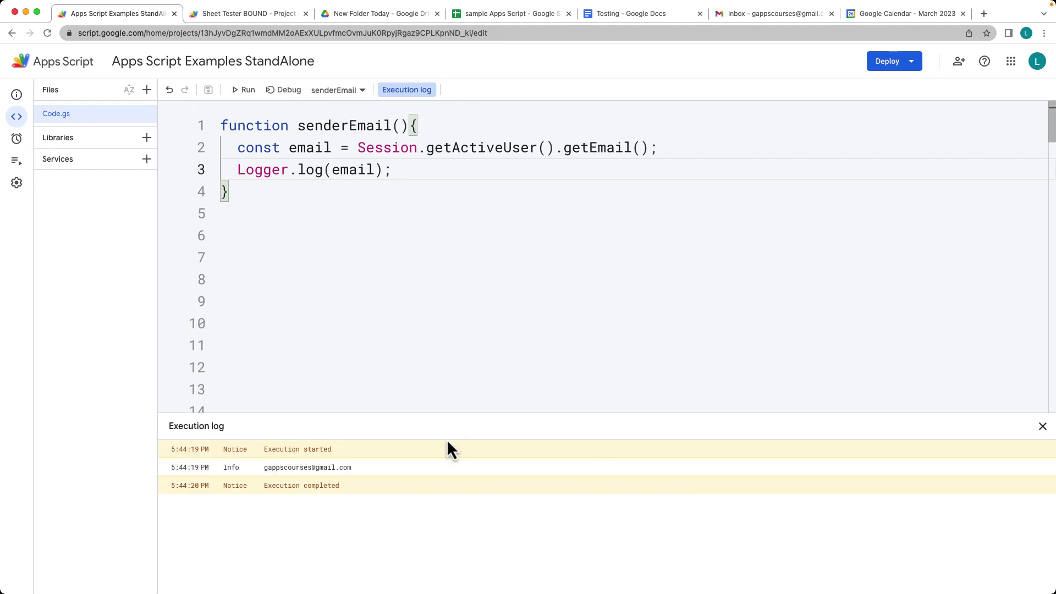
pyautogui.moveTo(354, 468); pyautogui.dragTo(263, 468)
pyautogui.hotkey('ctrl', 'c')
pyautogui.write('const')
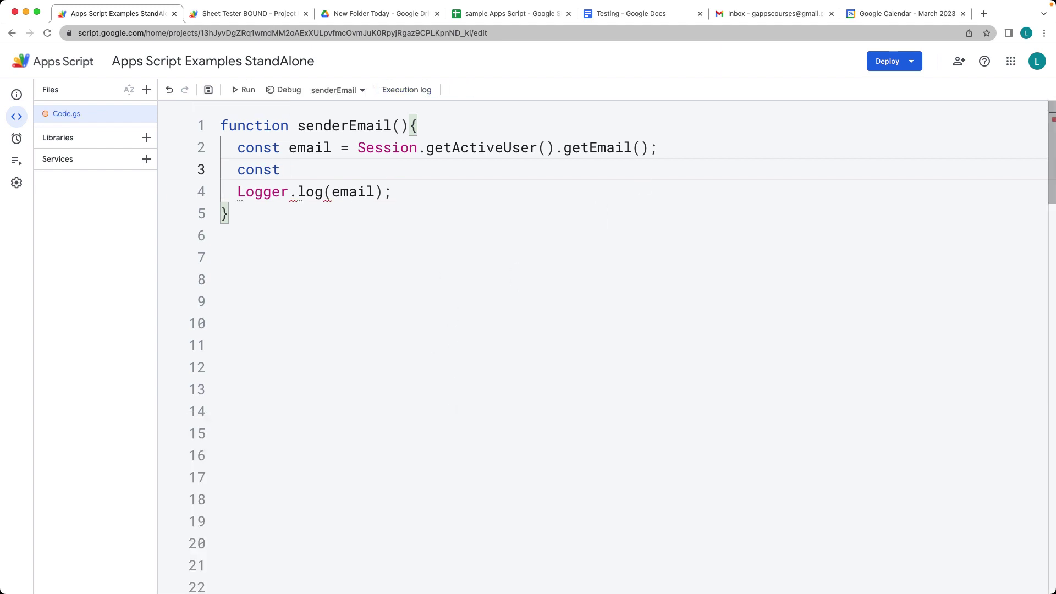
pyautogui.write("emailSend = '")
# - Declare emailSend with the pasted address, subject 'Hello World', and a body constant
pyautogui.hotkey('ctrl', 'v')
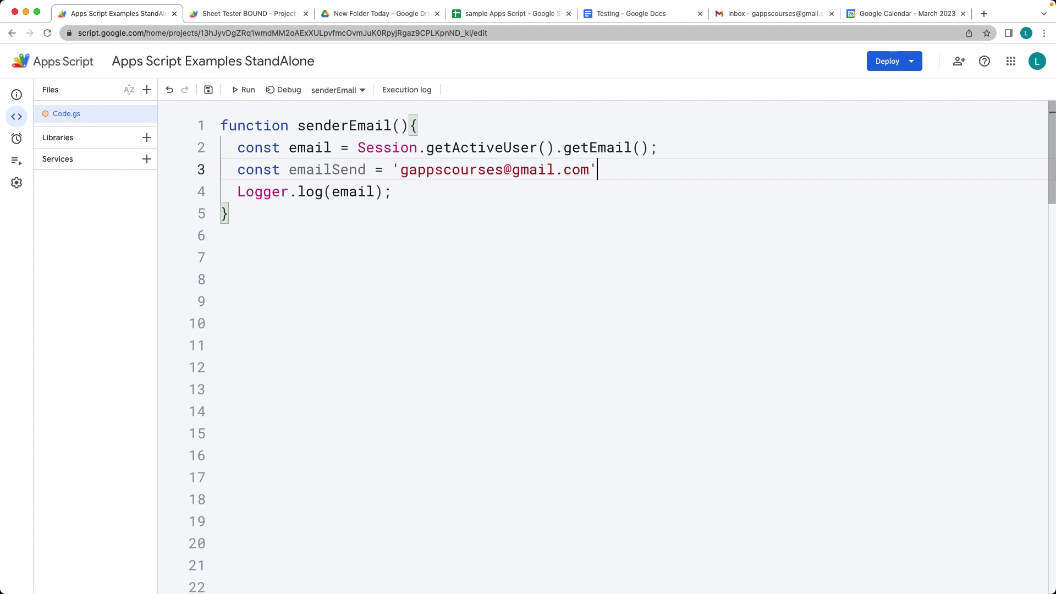
pyautogui.write("';")
pyautogui.press('Return')
pyautogui.write('const su')
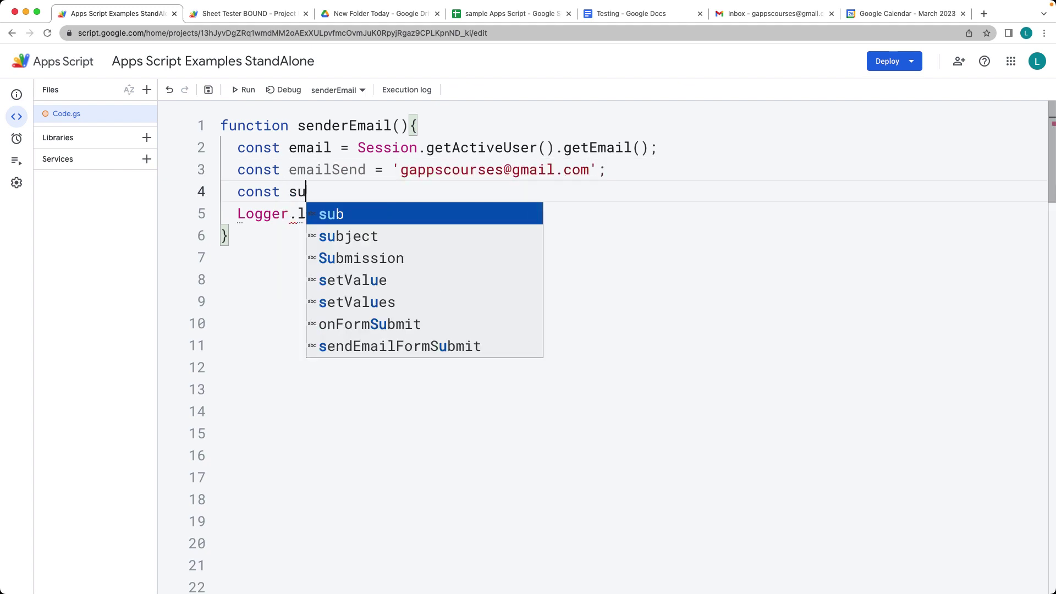
pyautogui.write('bject =')
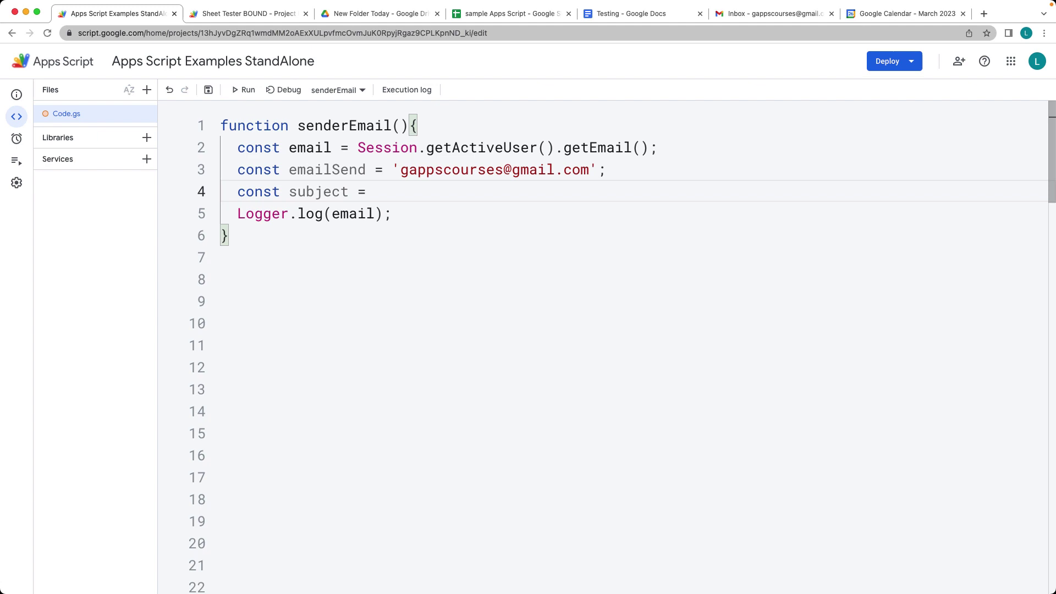
pyautogui.write('Hellow ')
pyautogui.write("World';")
pyautogui.press('Return')
pyautogui.write('const body ')
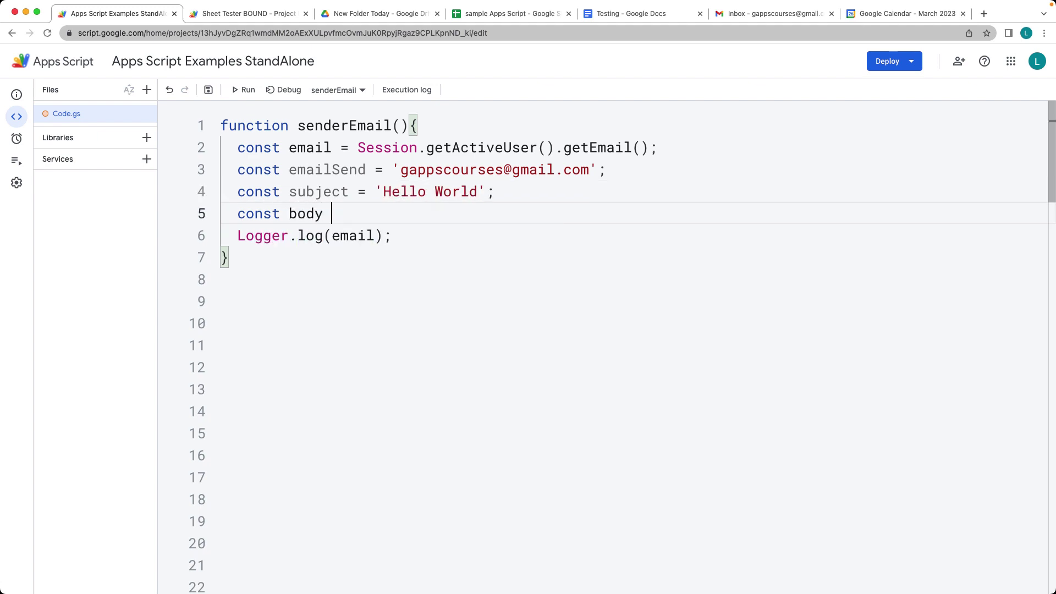
pyautogui.write("= 'Laurence Svekis")
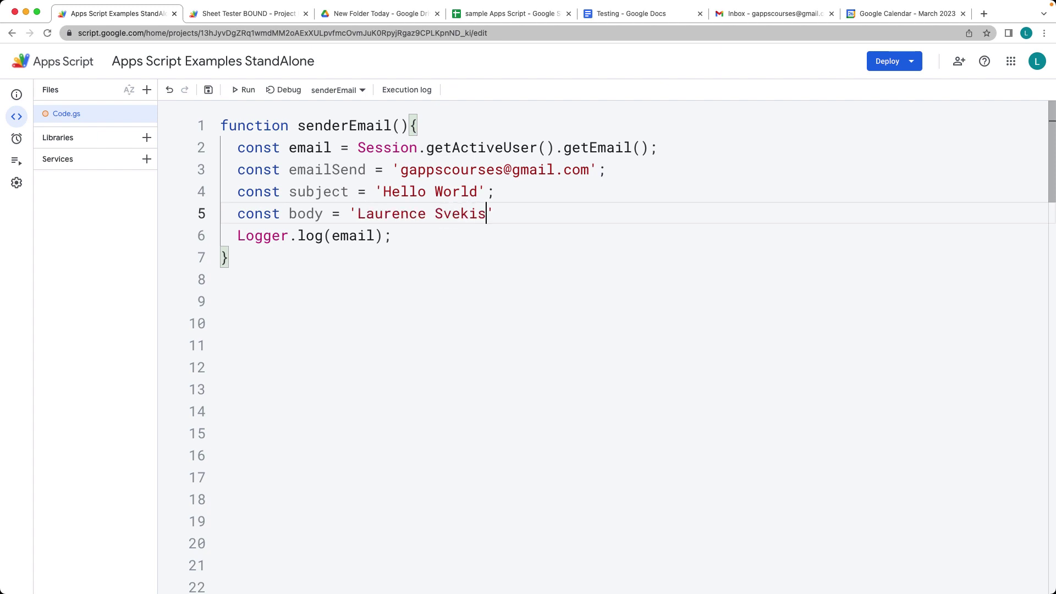
pyautogui.press('Up')
# - Add MailApp.sendEmail(email, subject, body) on a new line below the body
pyautogui.press('Down')
pyautogui.press('End')
pyautogui.write(';')
pyautogui.press('Return')
pyautogui.write('M')
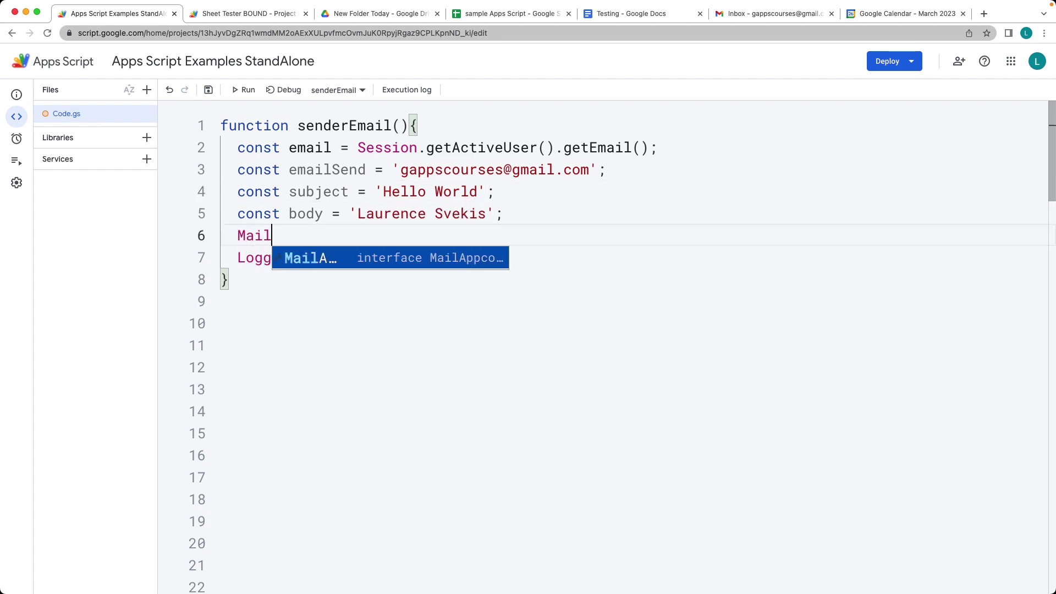
pyautogui.write('ailApp.send')
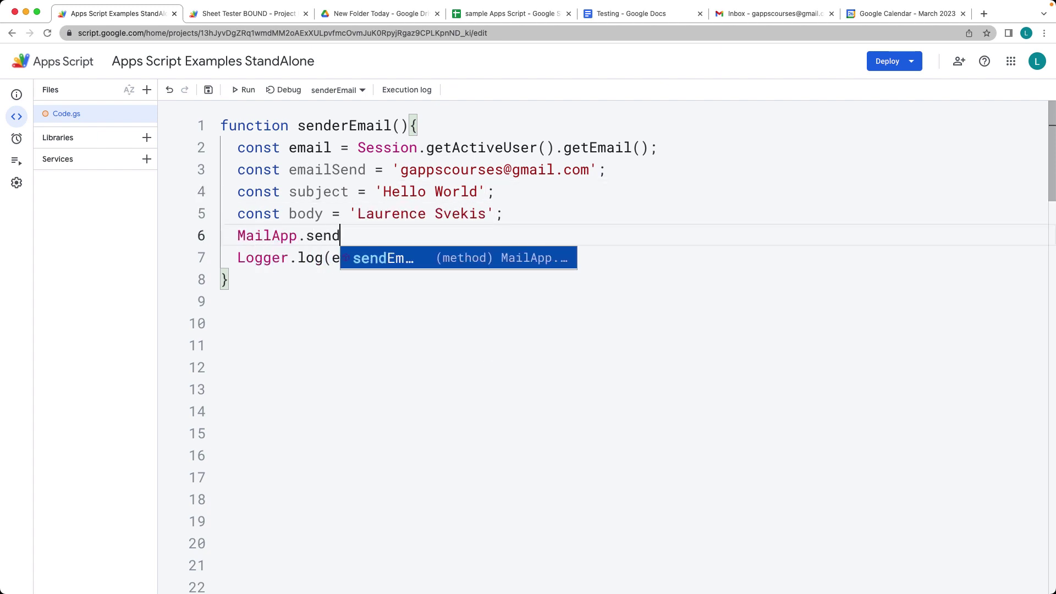
pyautogui.press('Return')
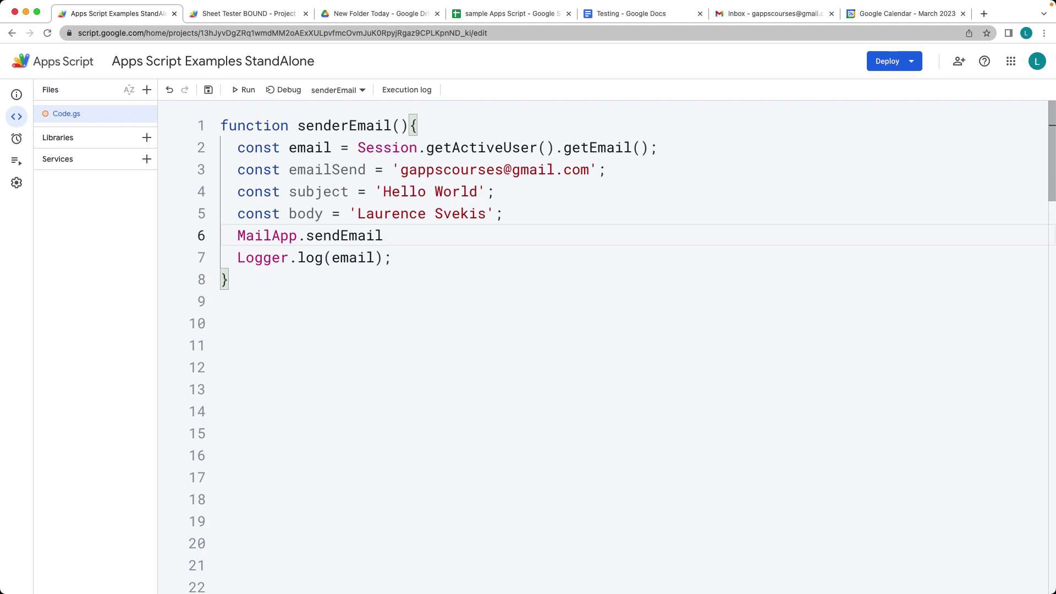
pyautogui.write('(email,')
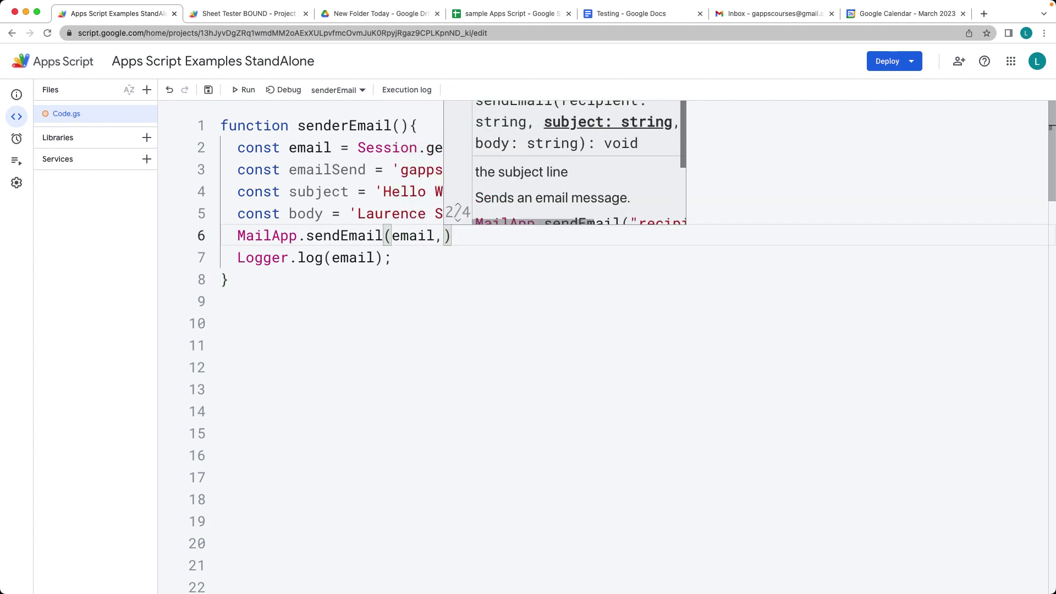
pyautogui.write('subject')
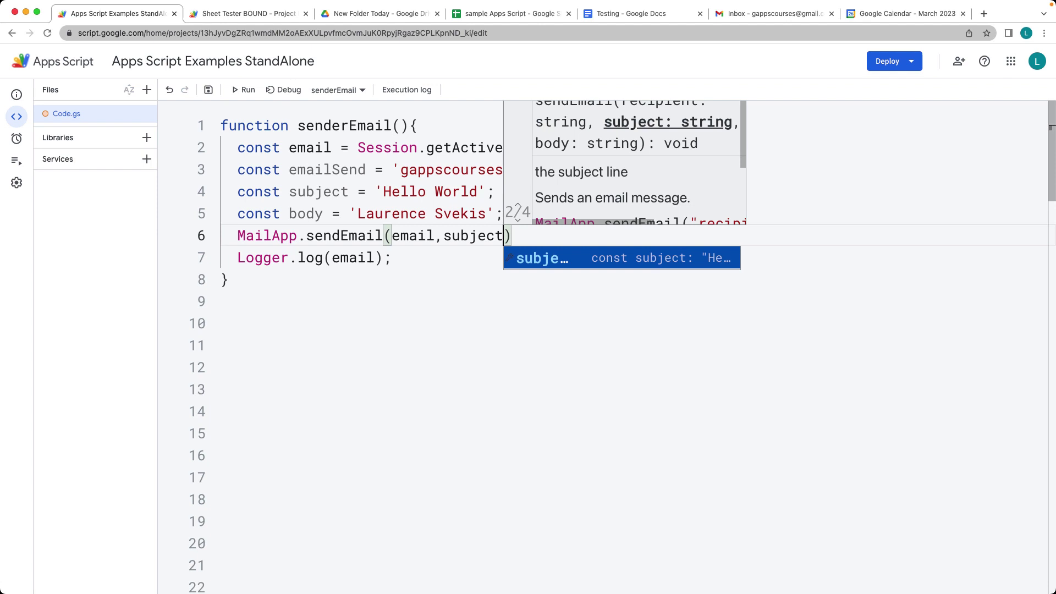
pyautogui.write(',body);')
# - Save and run senderEmail, checking the logged email address
pyautogui.hotkey('ctrl', 's')
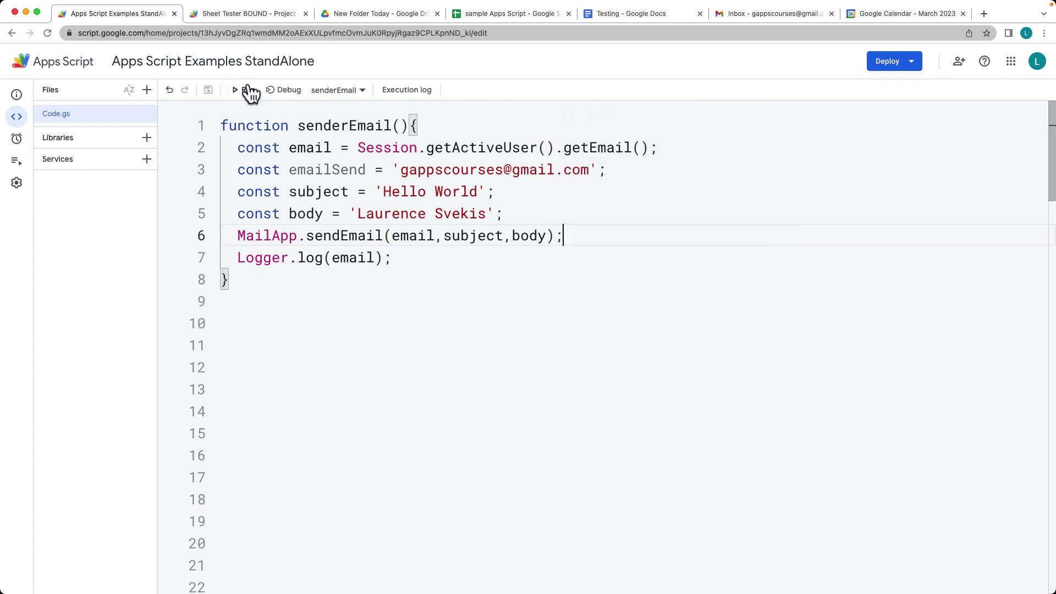
pyautogui.click(246, 90)
pyautogui.moveTo(355, 468); pyautogui.dragTo(222, 467)
# - Open the Hello World email in Gmail and check its body text
pyautogui.click(742, 15)
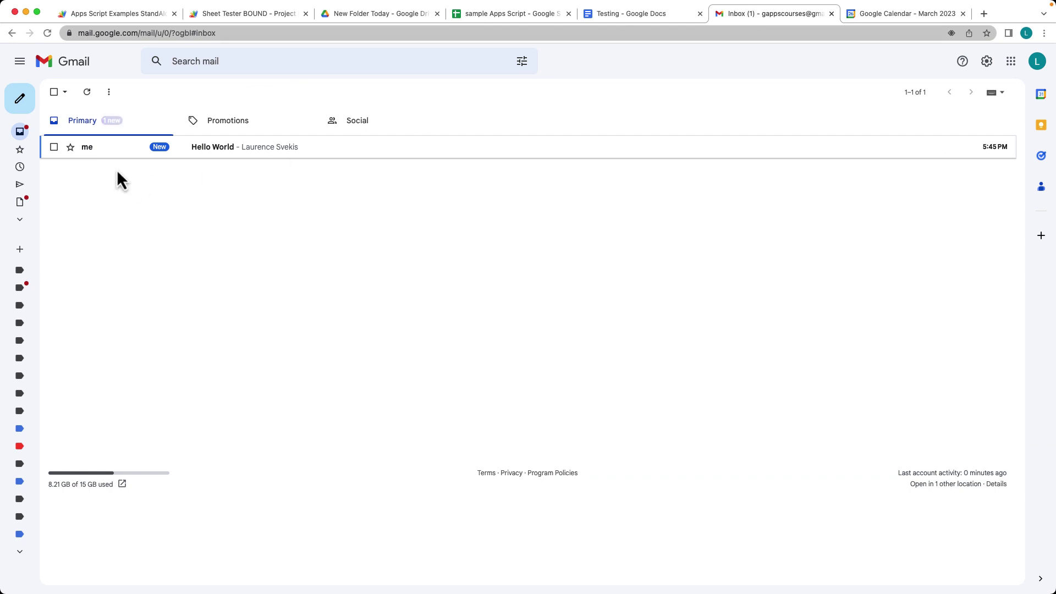
pyautogui.click(117, 147)
pyautogui.moveTo(133, 179); pyautogui.dragTo(82, 182)
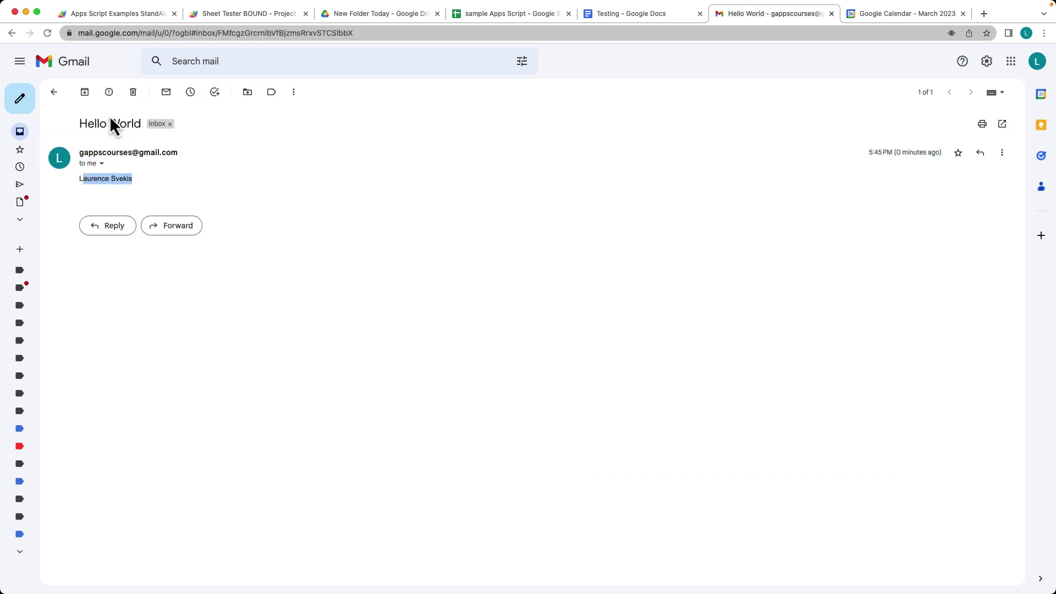
pyautogui.click(53, 92)
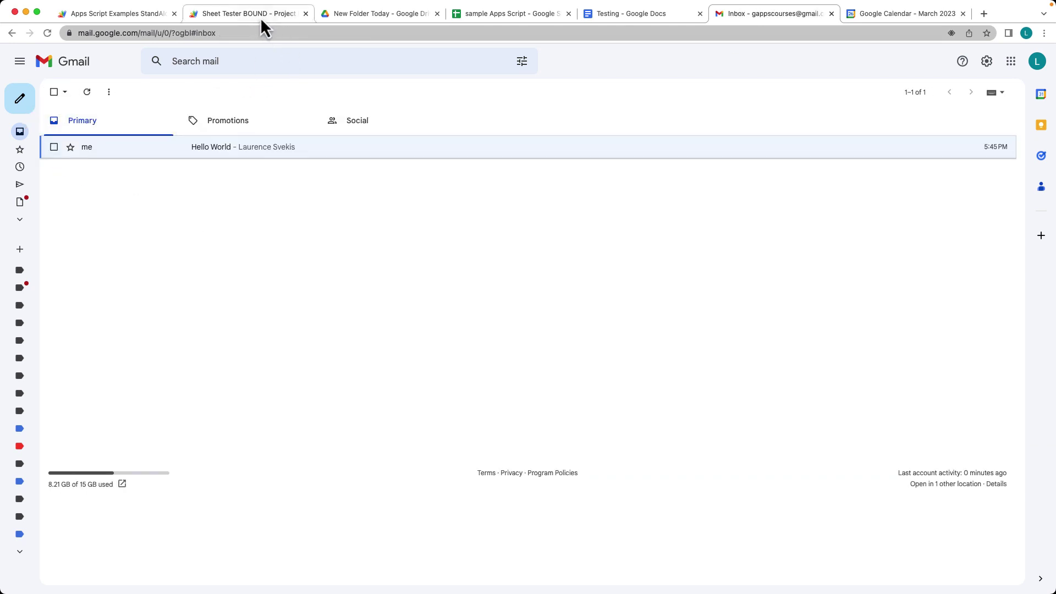
# - Return to the StandAlone Apps Script project's code
pyautogui.click(234, 16)
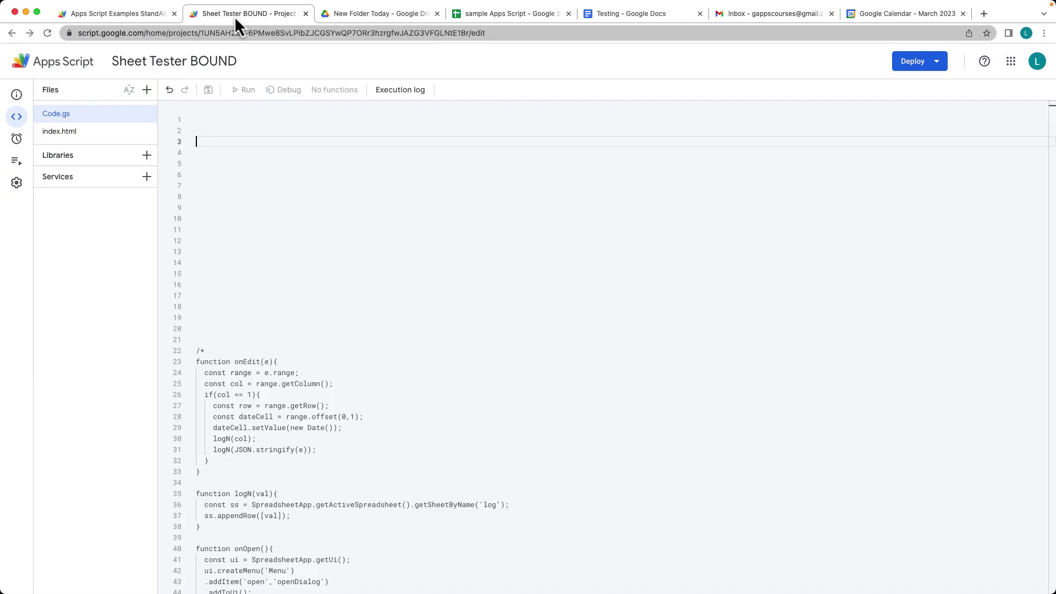
pyautogui.click(128, 16)
pyautogui.click(364, 270)
# - Wrap the sendEmail arguments in an object with to, subject and htmlBody on separate lines
pyautogui.click(391, 236)
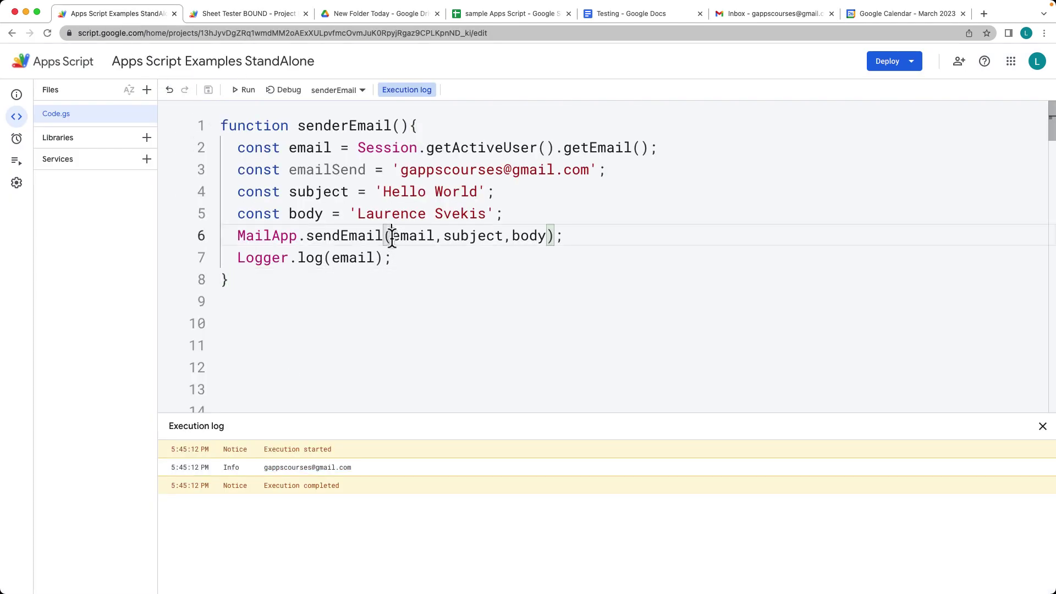
pyautogui.write('{')
pyautogui.click(556, 236)
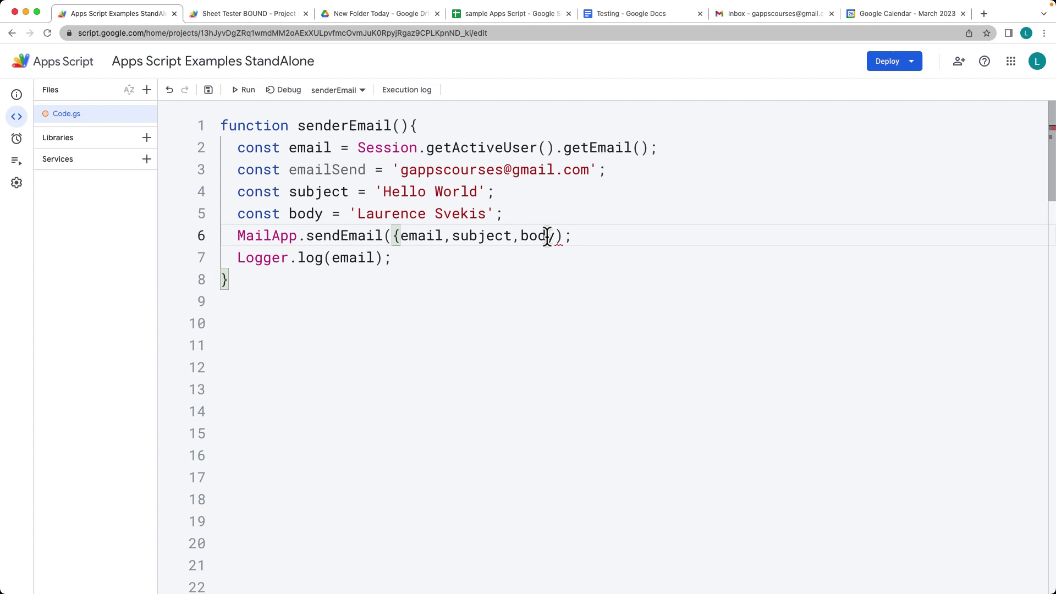
pyautogui.write('}')
pyautogui.click(397, 236)
pyautogui.press('Return')
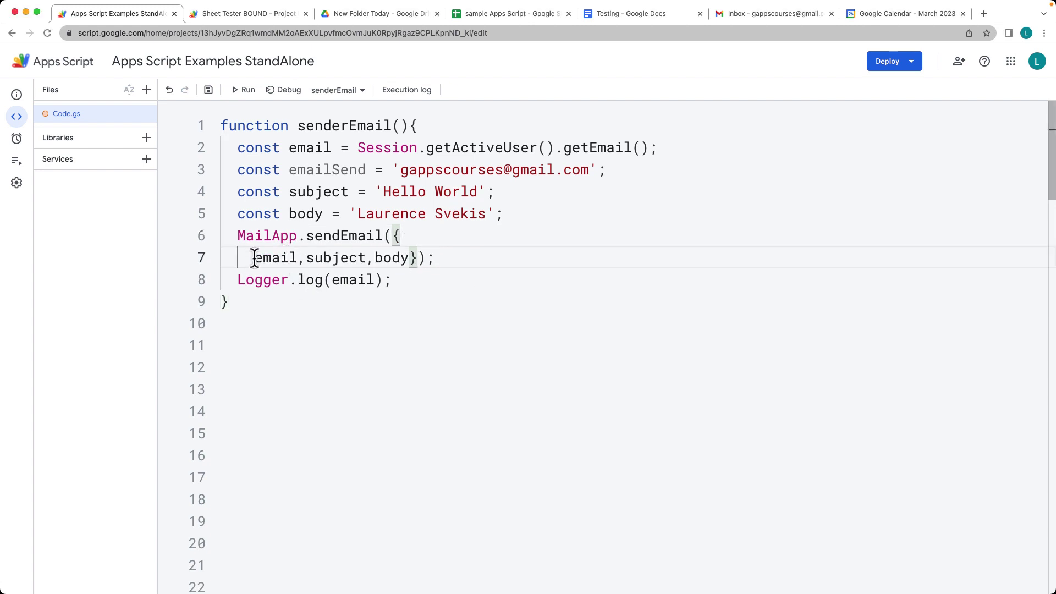
pyautogui.write('to:')
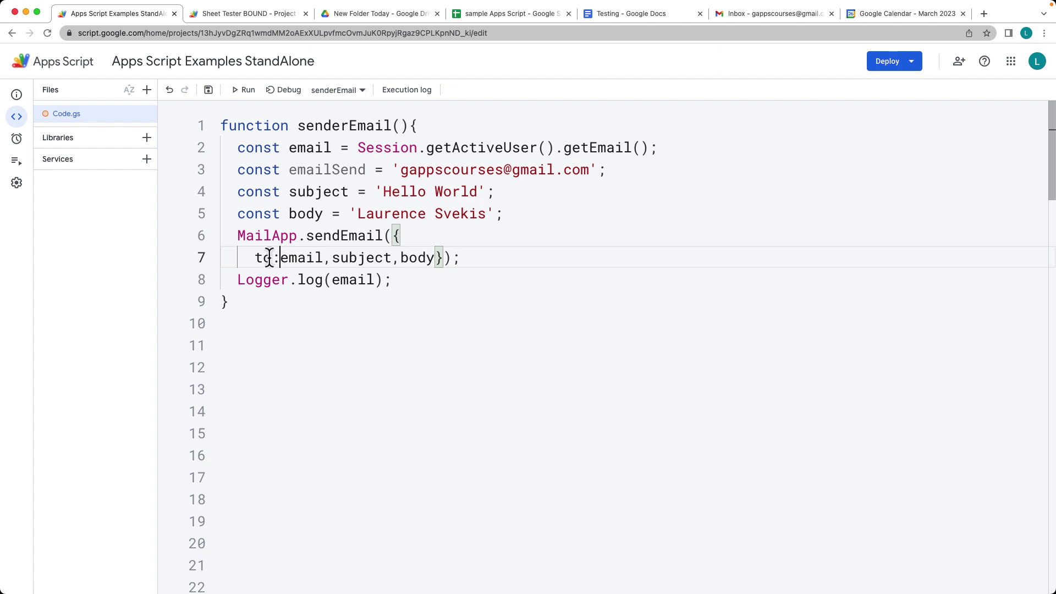
pyautogui.click(330, 258)
pyautogui.press('Return')
pyautogui.write('su')
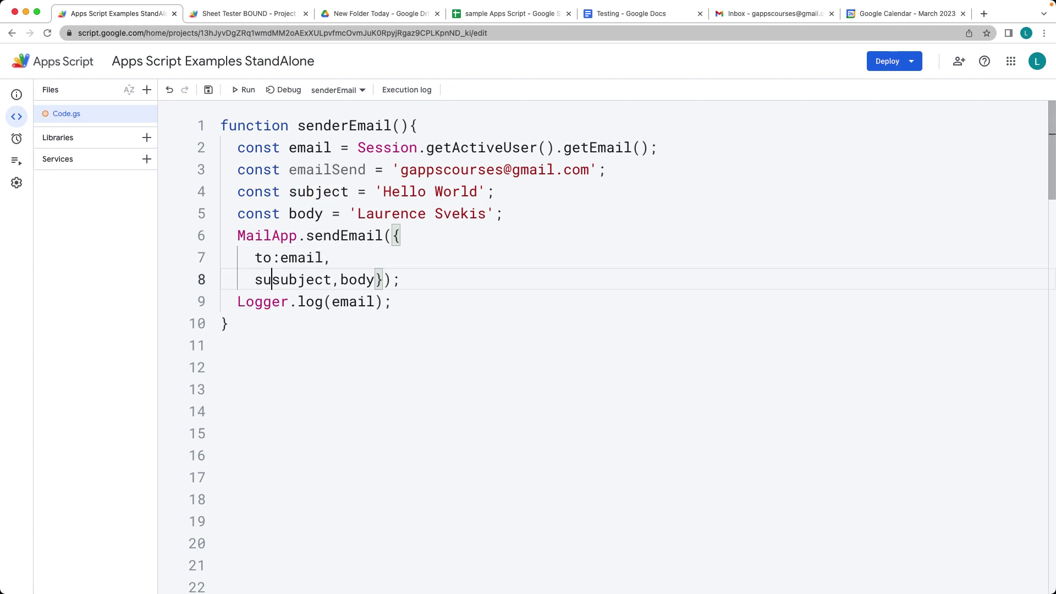
pyautogui.write('bject:')
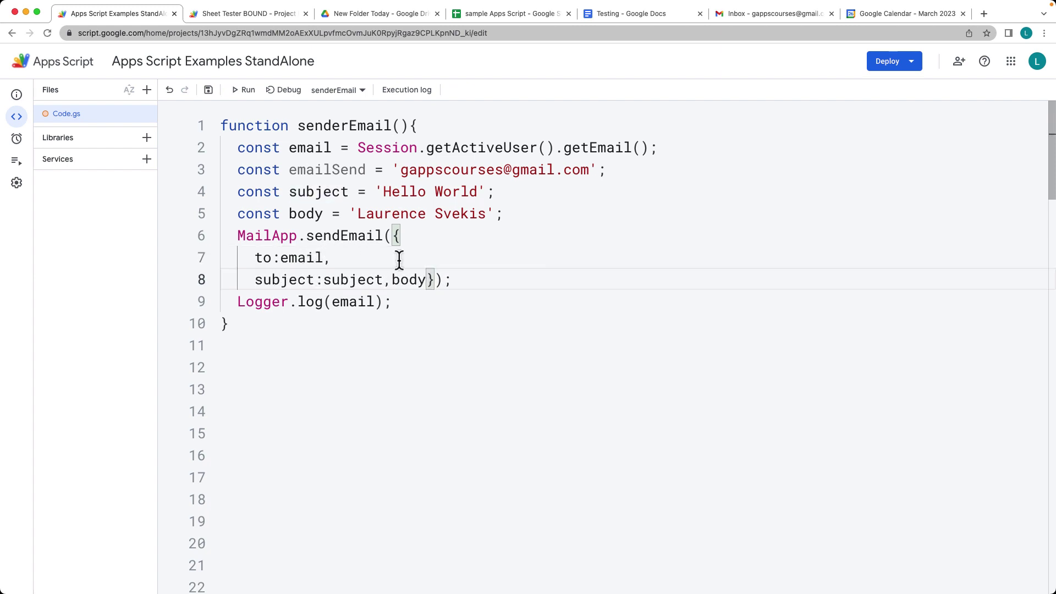
pyautogui.click(391, 280)
pyautogui.press('Return')
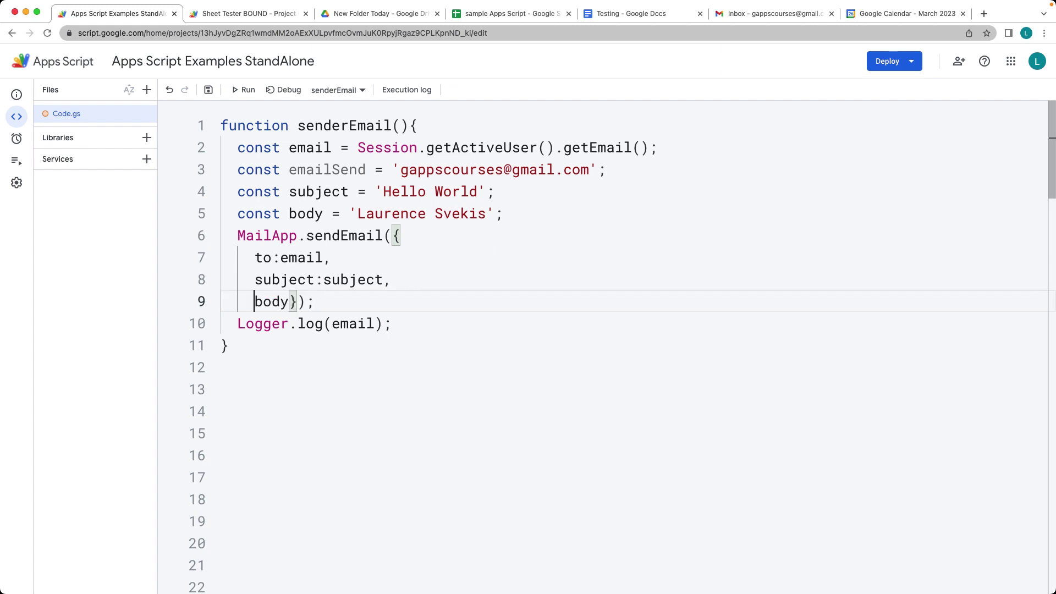
pyautogui.write('htmlB')
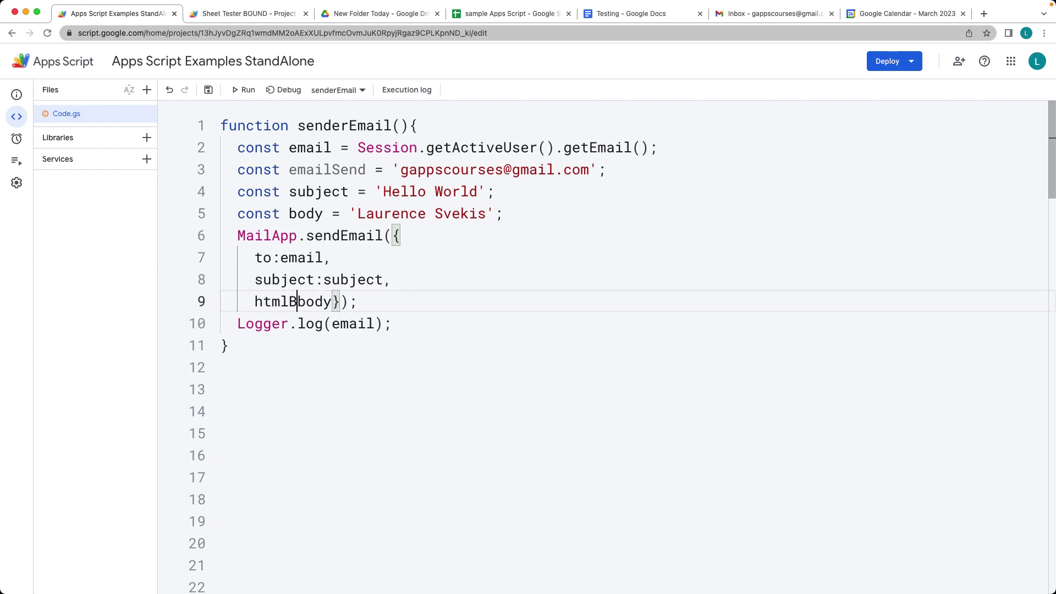
pyautogui.write('ody')
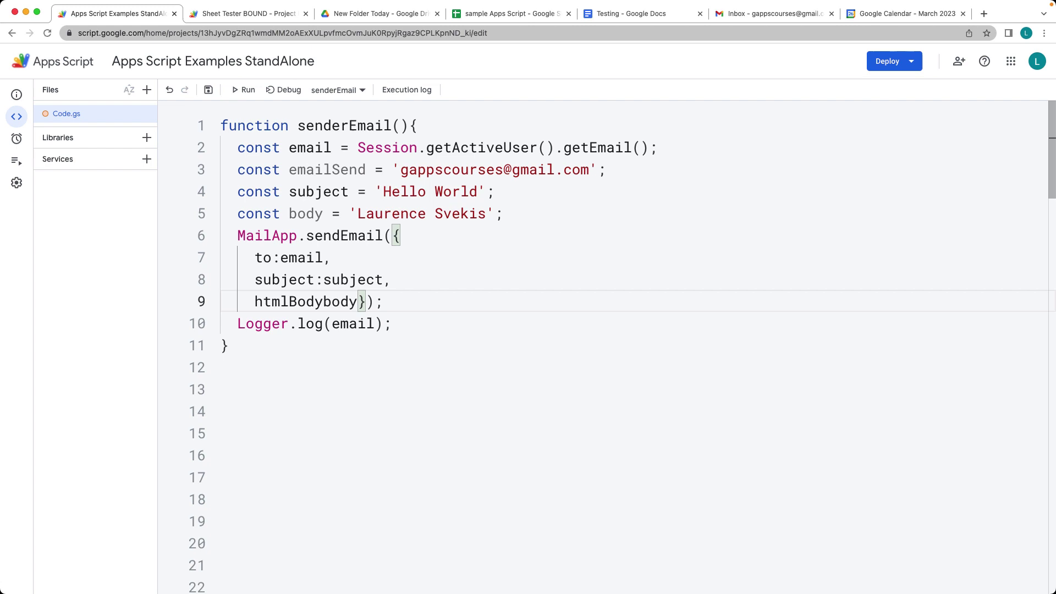
pyautogui.write(':')
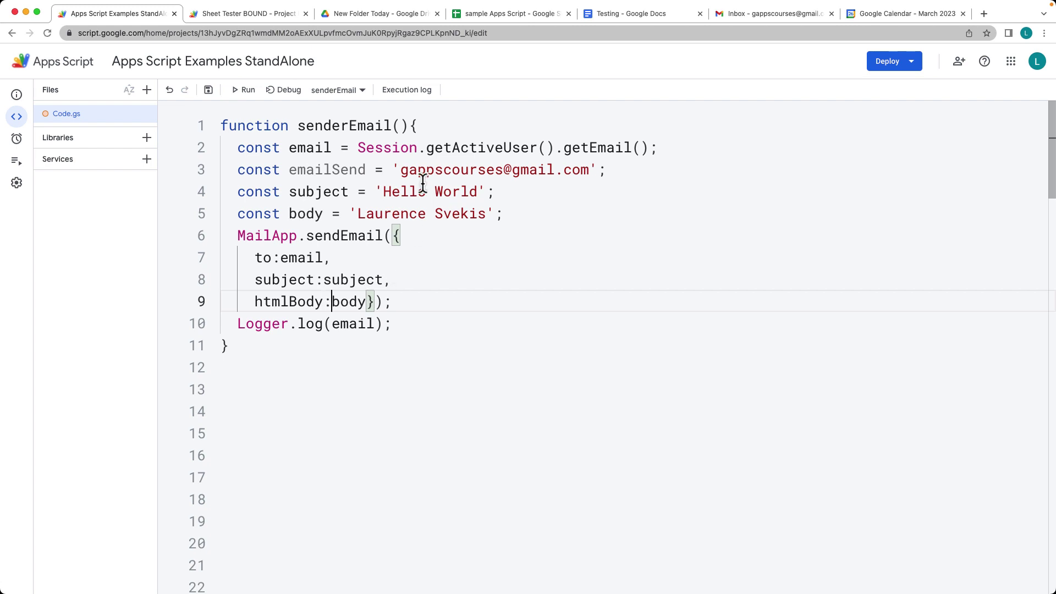
# - Surround the body text with <h1></h1> tags, then save and run senderEmail
pyautogui.click(356, 213)
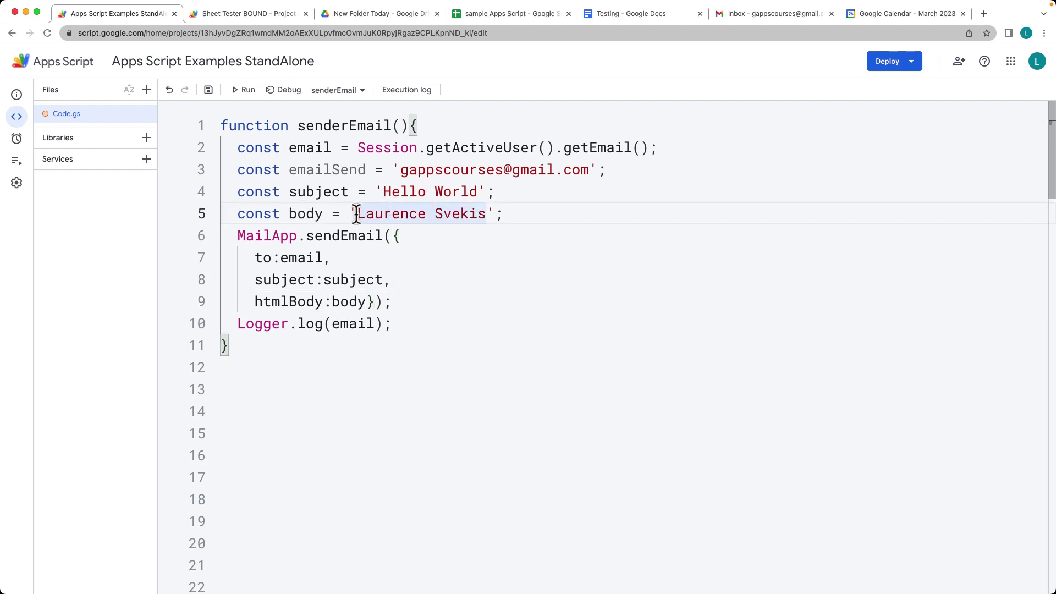
pyautogui.write('<h1>')
pyautogui.click(522, 213)
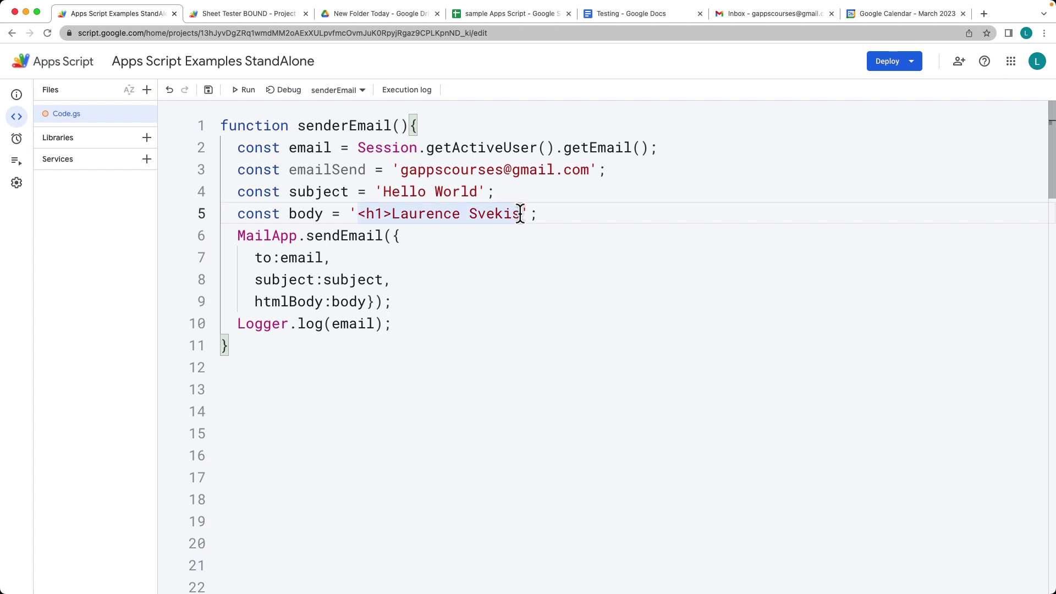
pyautogui.write('</h1>')
pyautogui.hotkey('ctrl', 's')
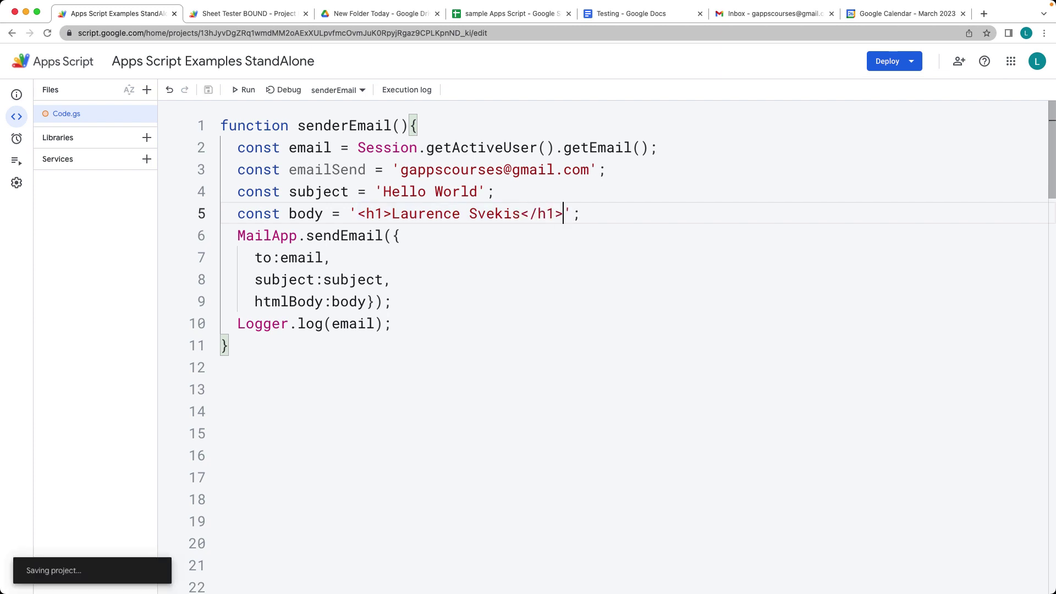
pyautogui.hotkey('ctrl', 'r')
# - Open the newest Hello World email in Gmail to confirm the large heading
pyautogui.click(767, 17)
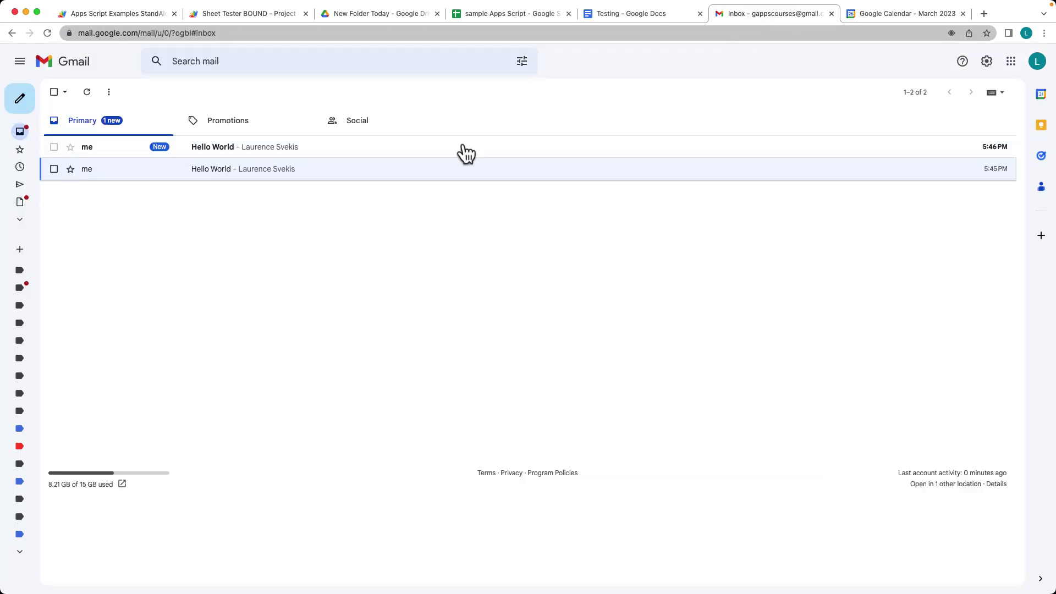
pyautogui.click(132, 149)
pyautogui.moveTo(254, 205); pyautogui.dragTo(127, 227)
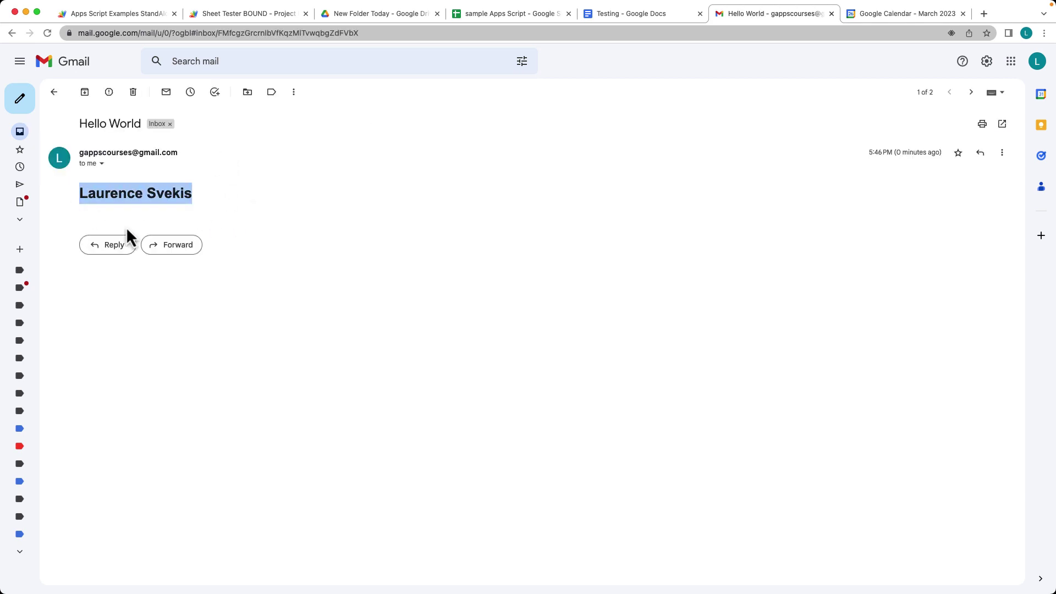
pyautogui.click(236, 14)
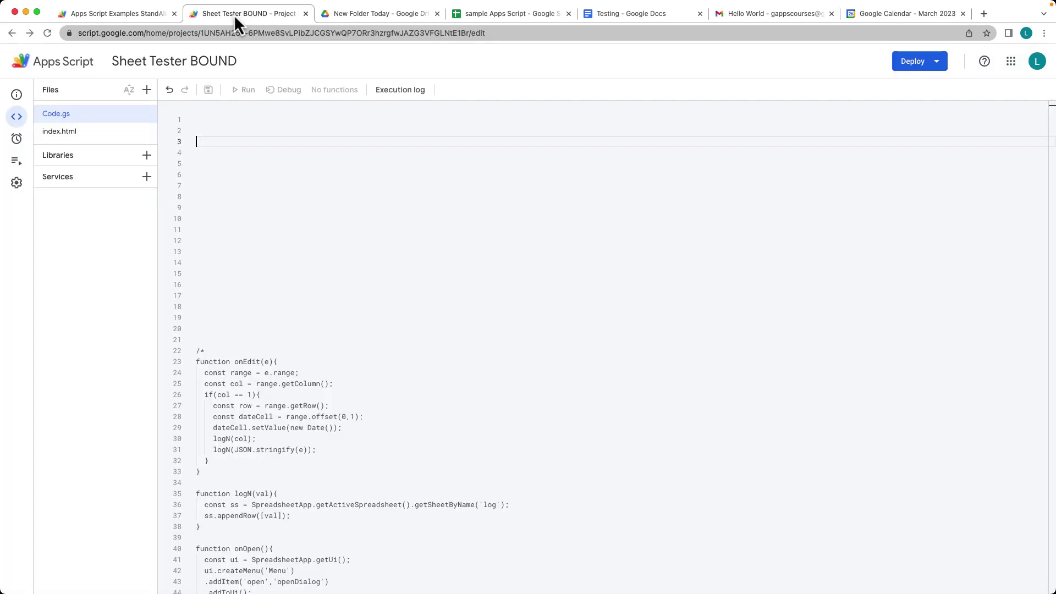
# - Review the finished sendEmail object call and logging lines in the StandAlone project
pyautogui.click(111, 15)
pyautogui.moveTo(441, 324); pyautogui.dragTo(180, 242)
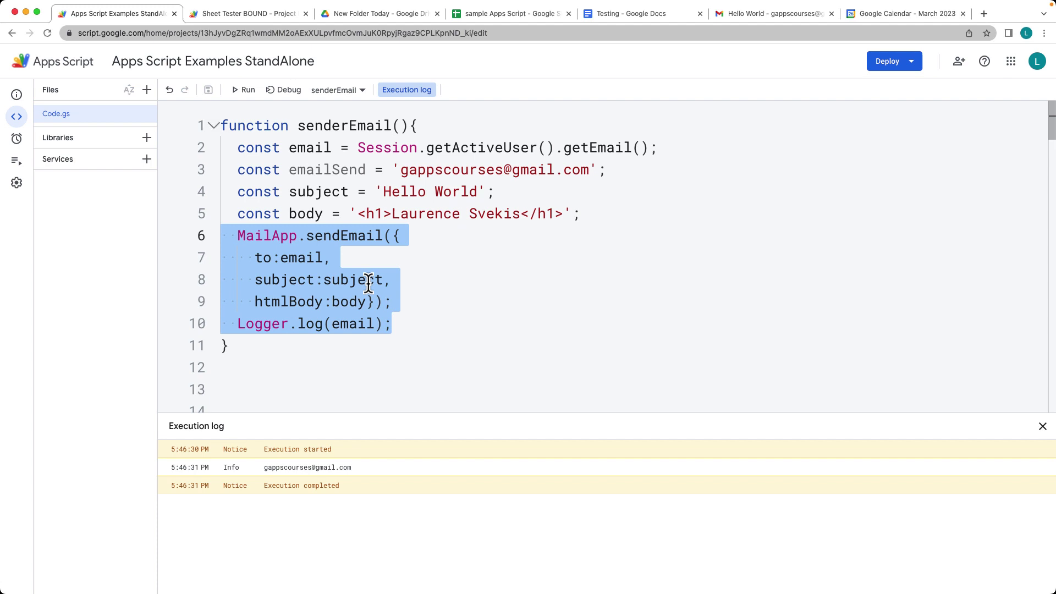
pyautogui.click(323, 348)
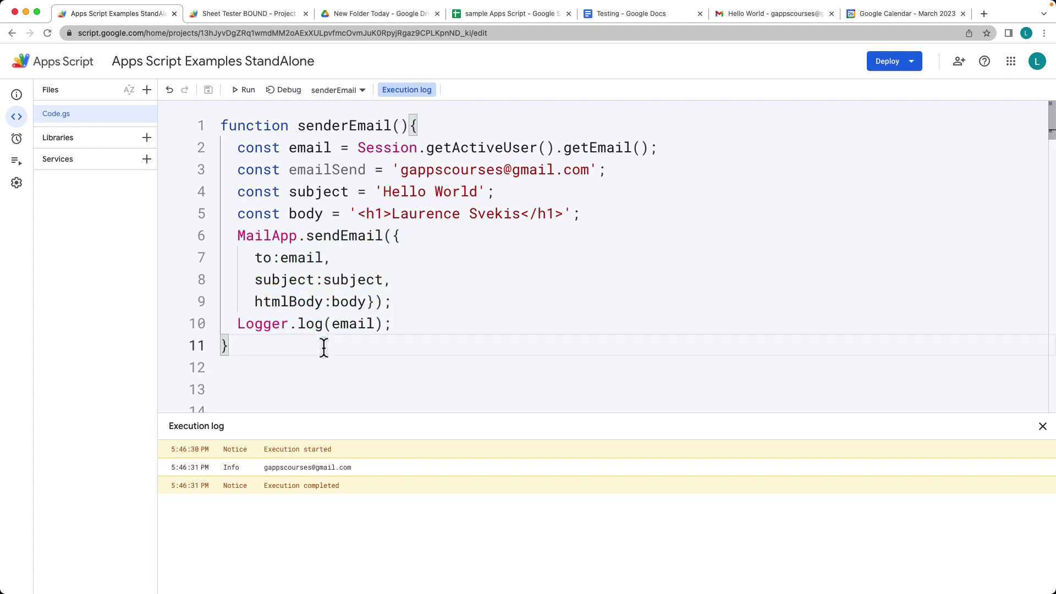